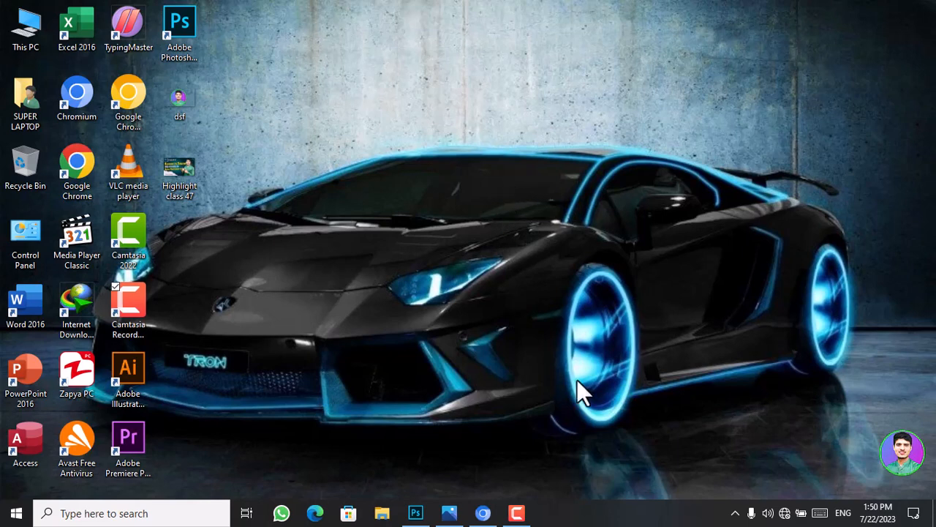
Switch to Photoshop and open the Shadows/Highlights adjustment for the waterfall image, placing its dialog clear of the picture.
click(415, 513)
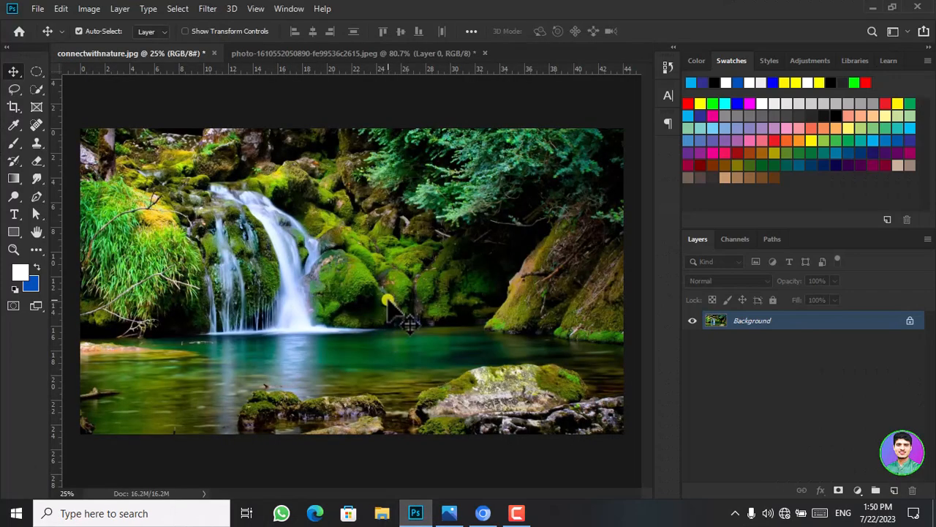
click(89, 10)
mouse_move(87, 42)
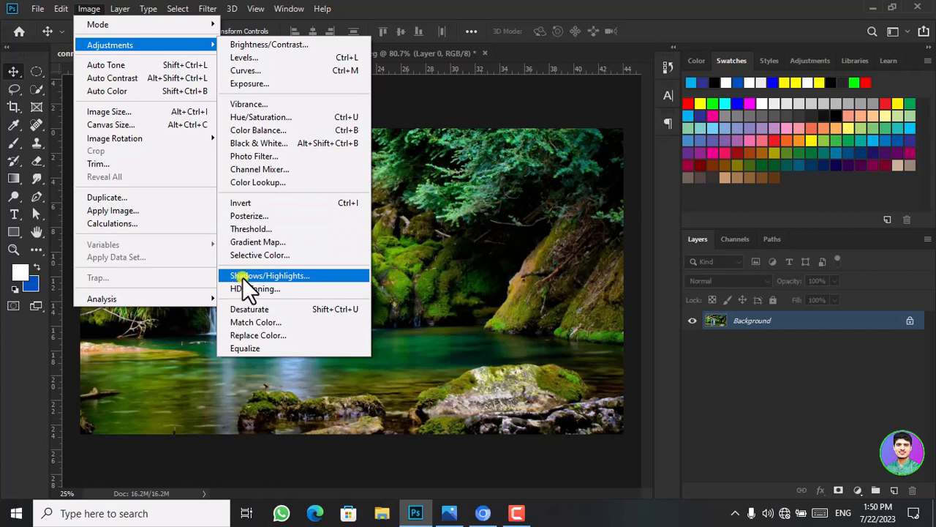
click(702, 394)
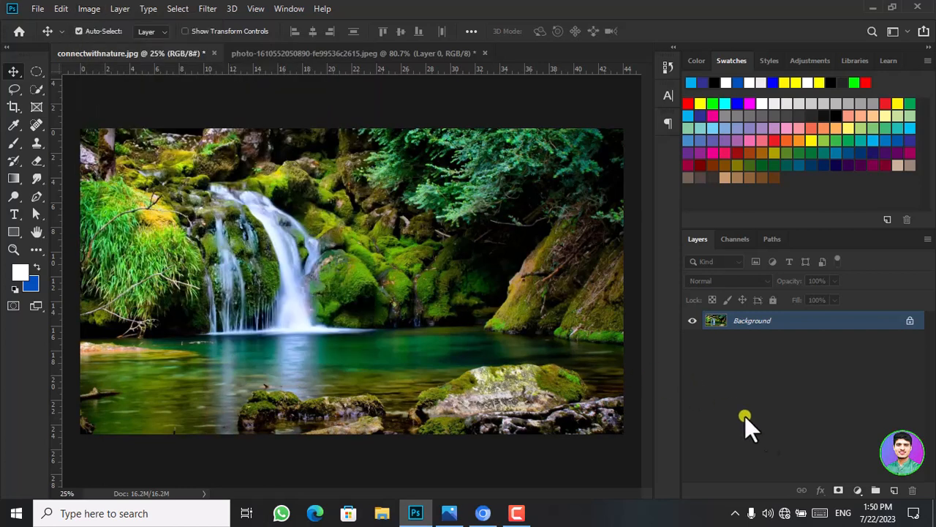
click(857, 490)
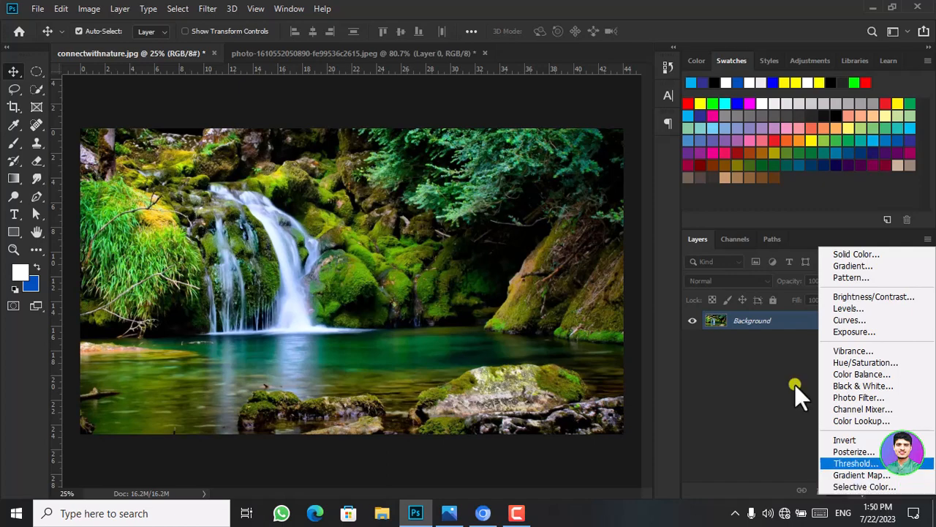
click(94, 13)
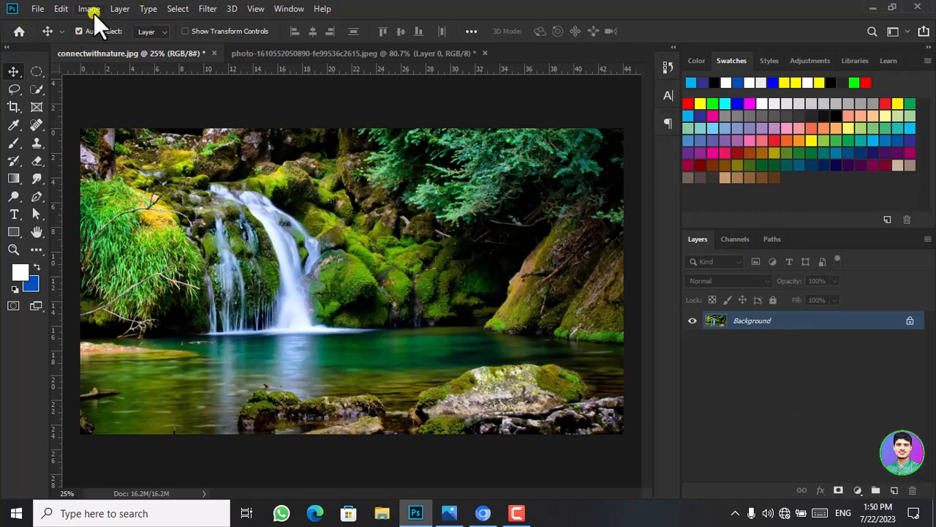
click(94, 13)
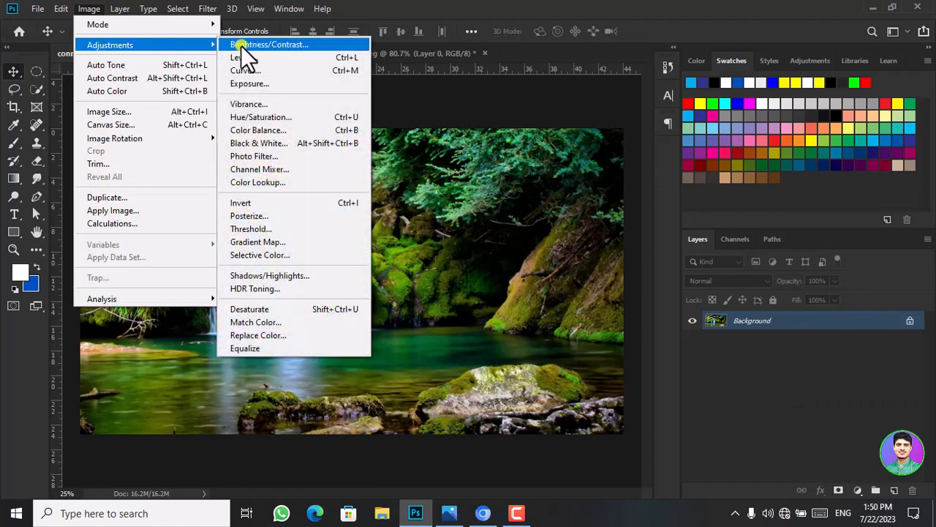
click(254, 274)
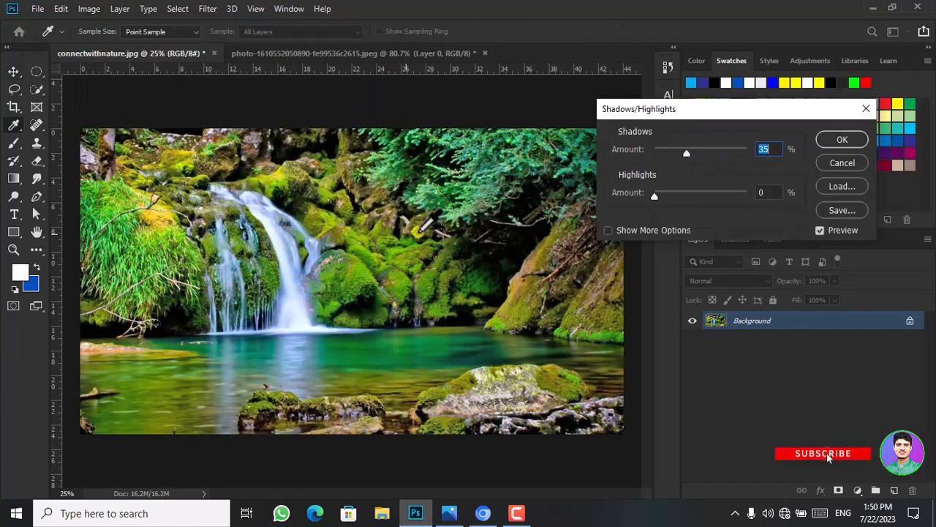
drag(712, 109, 766, 78)
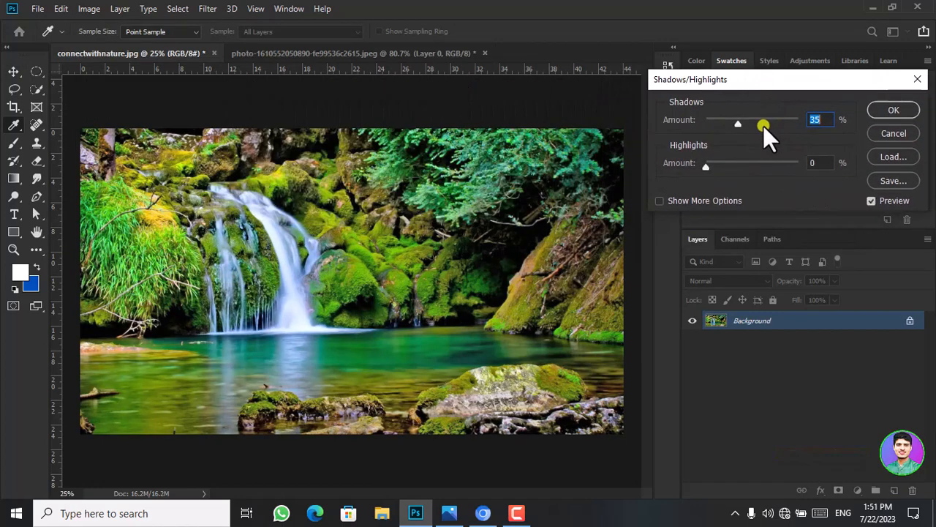
Try low Shadows amounts on the waterfall image, going to 14%, 0% and then 2%.
drag(741, 126, 719, 127)
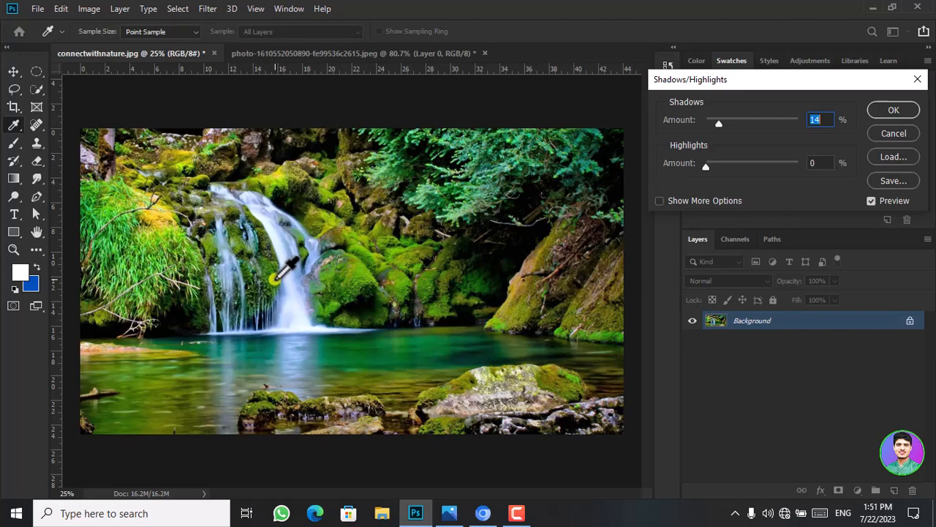
click(712, 117)
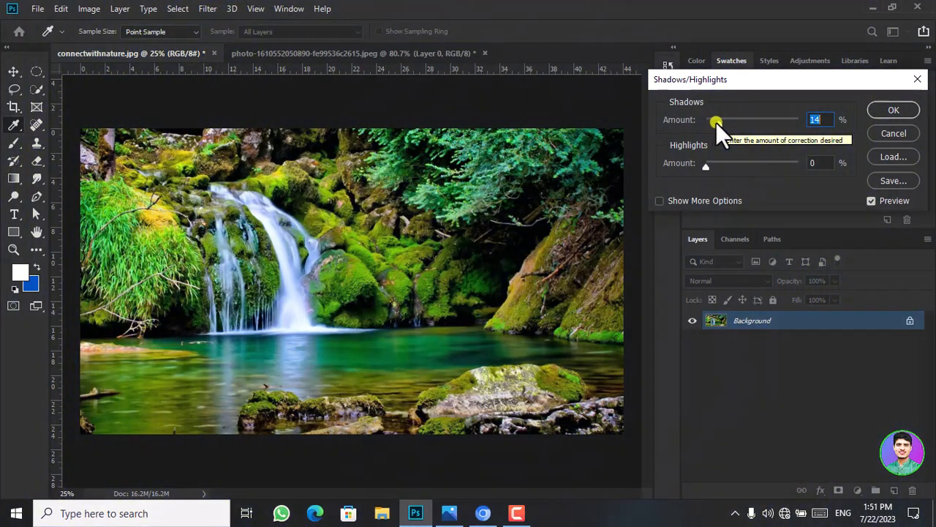
mouse_move(719, 123)
mouse_down()
mouse_move(800, 116)
mouse_move(704, 125)
mouse_up()
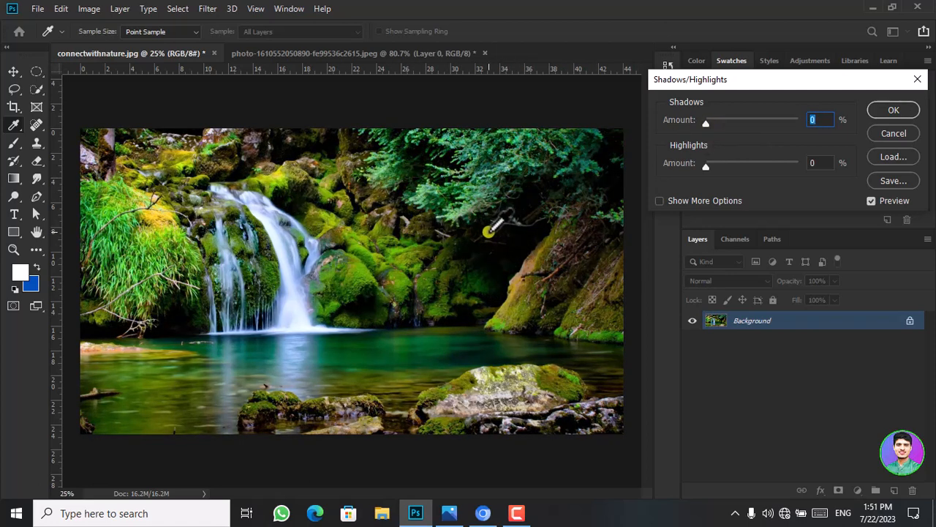
mouse_move(704, 125)
mouse_down()
mouse_move(721, 125)
mouse_move(691, 125)
mouse_up()
click(708, 121)
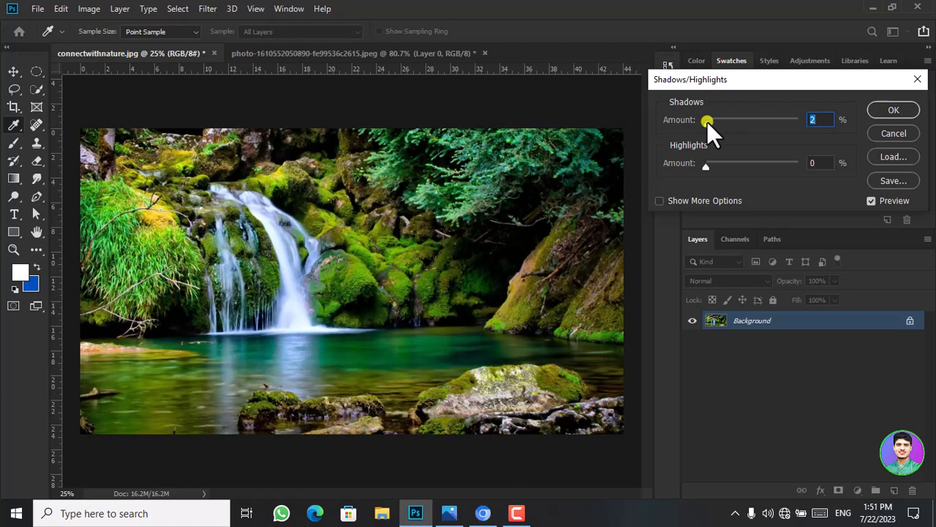
Compare Shadows amounts of 70%, 0% and 99% on the image, settling on 96%.
drag(707, 122, 771, 120)
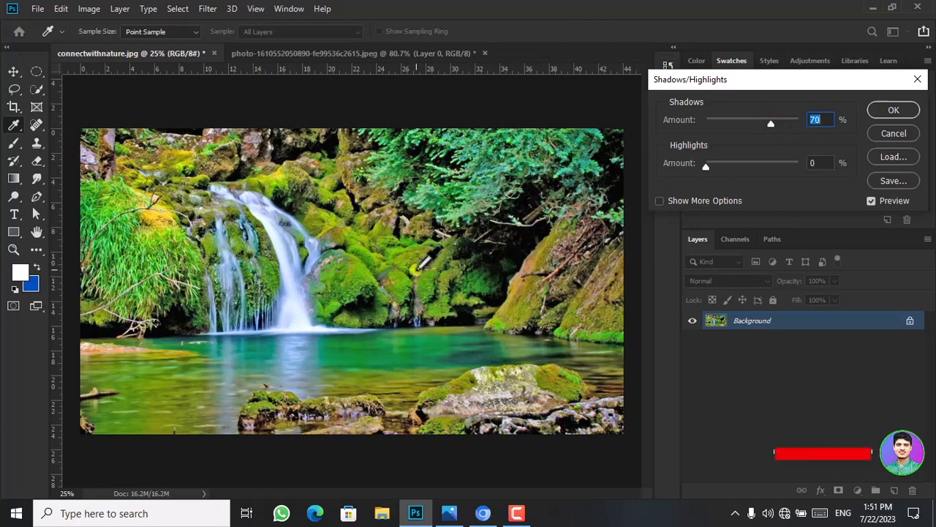
drag(769, 123, 679, 130)
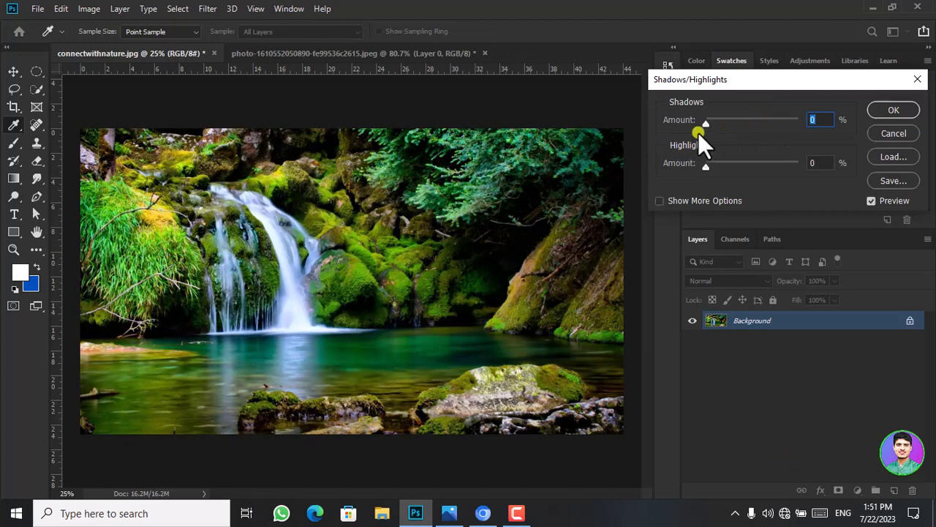
drag(703, 124, 799, 117)
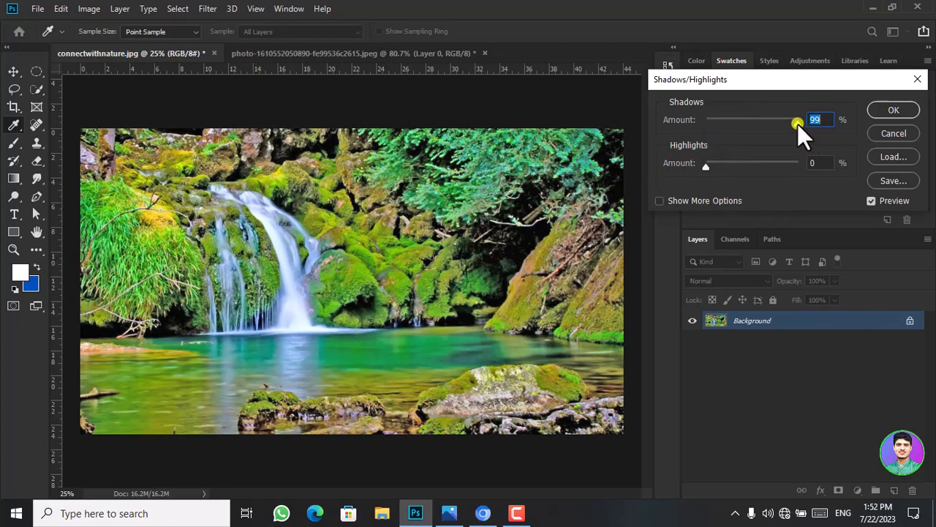
drag(797, 124, 781, 125)
click(794, 125)
Try Highlights amounts of 23% and 100%, settling on 52%, and lower the Shadows amount to 73%.
drag(705, 170, 761, 172)
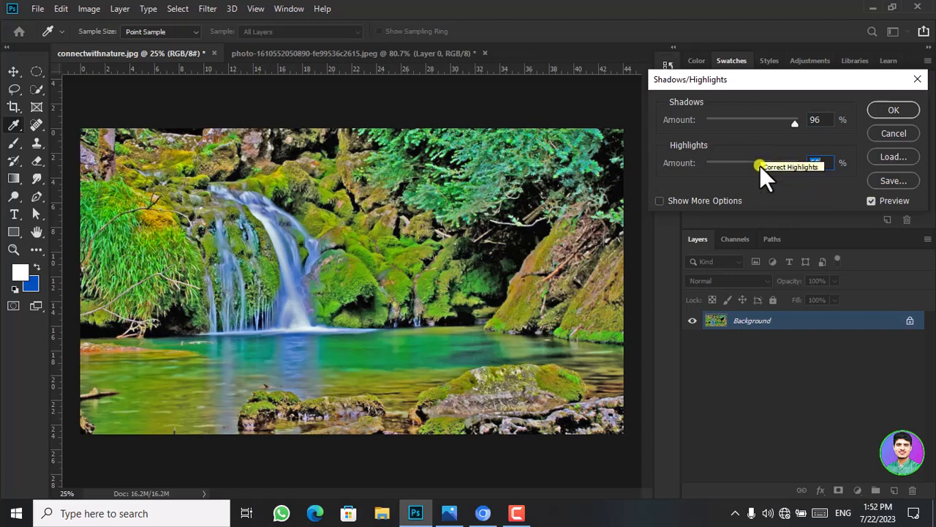
drag(760, 165, 727, 167)
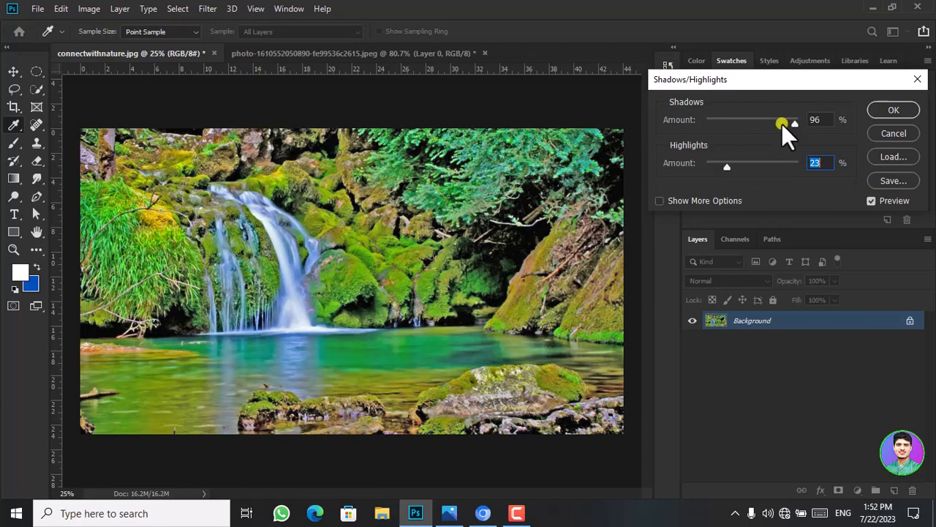
mouse_move(798, 119)
mouse_down()
mouse_move(740, 127)
mouse_move(785, 121)
mouse_up()
drag(727, 166, 807, 160)
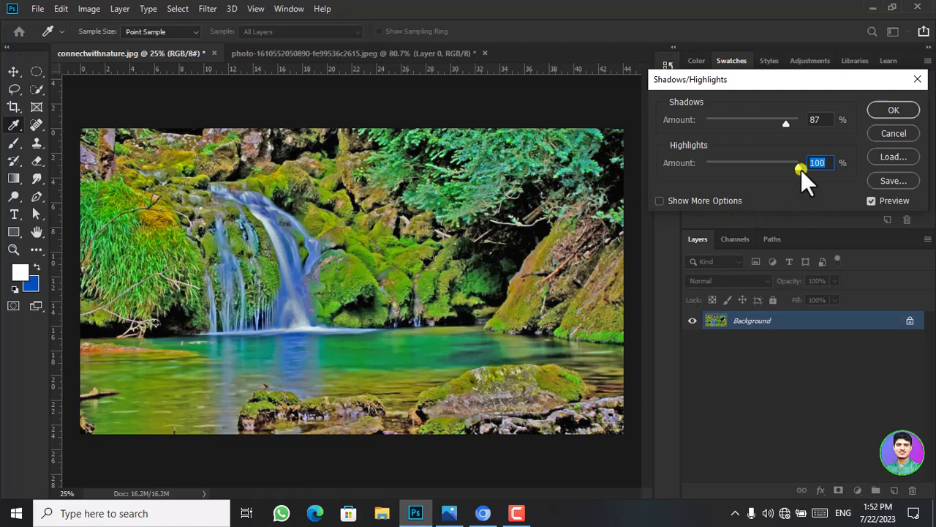
drag(801, 170, 754, 175)
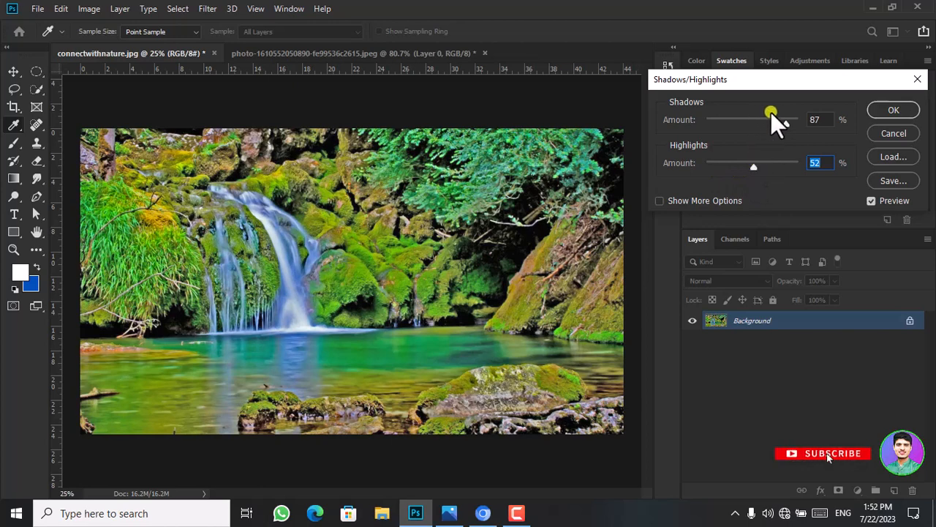
mouse_move(785, 123)
mouse_down()
mouse_move(761, 128)
mouse_move(773, 122)
mouse_up()
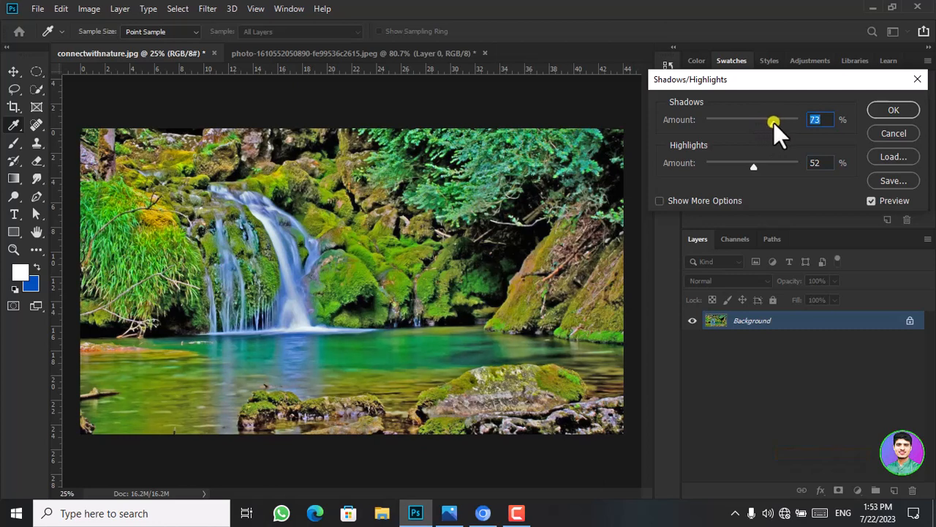
Show more options in the Shadows/Highlights dialog and reposition it beside the picture.
drag(774, 82, 742, 84)
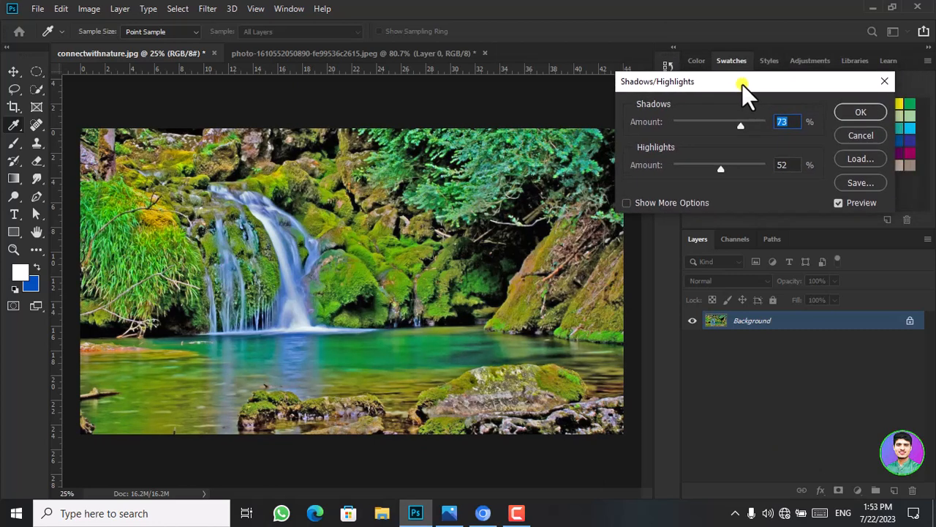
click(627, 202)
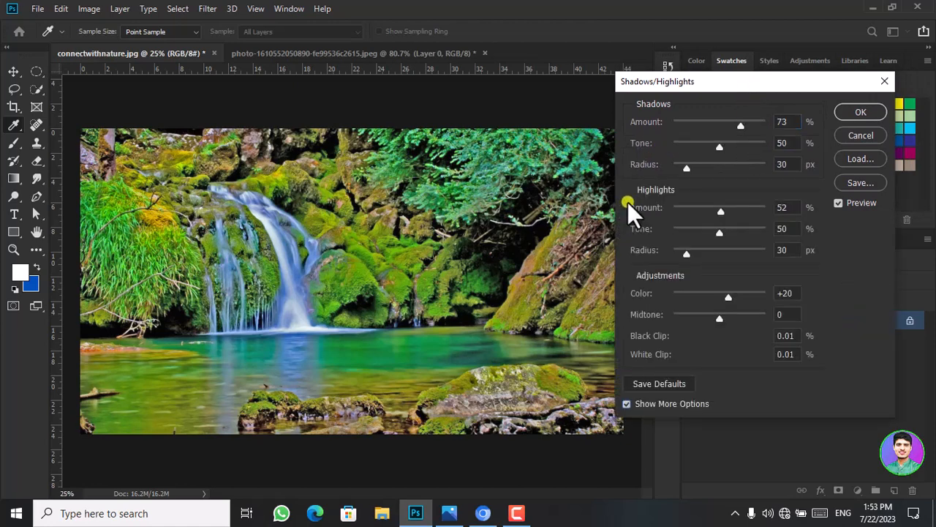
drag(774, 85, 791, 70)
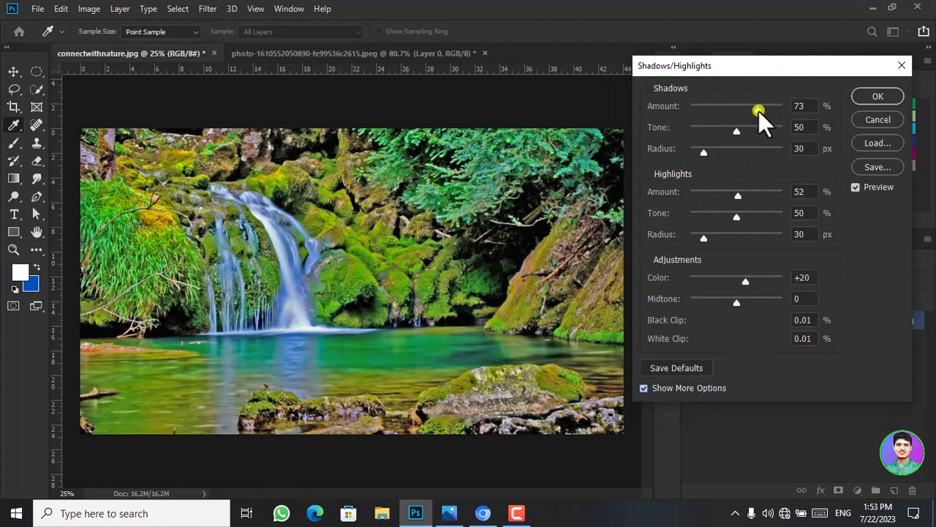
Set Shadows to amount 58%, tone 60% and radius 51 px, and Highlights to amount 44%, tone 76% and radius 82 px.
drag(759, 110, 745, 131)
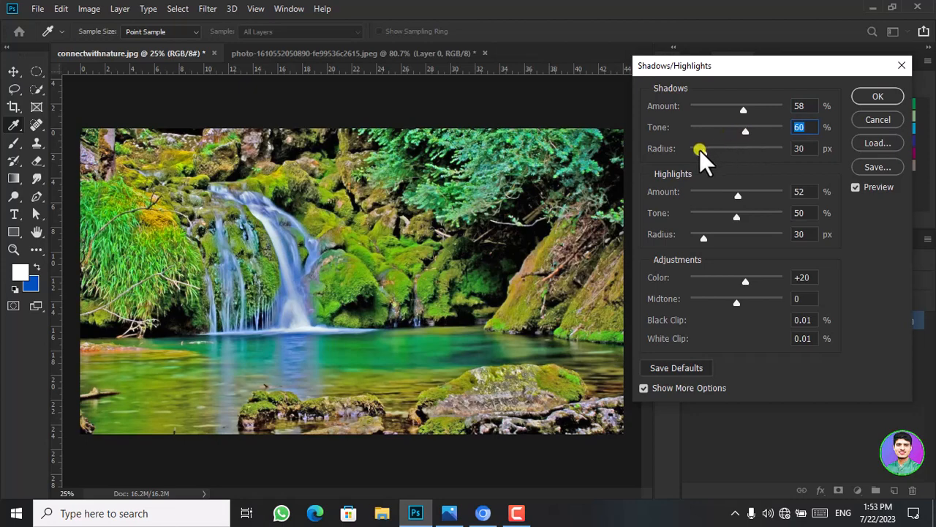
drag(700, 150, 751, 150)
mouse_move(695, 152)
mouse_down()
mouse_move(823, 145)
mouse_move(713, 155)
mouse_up()
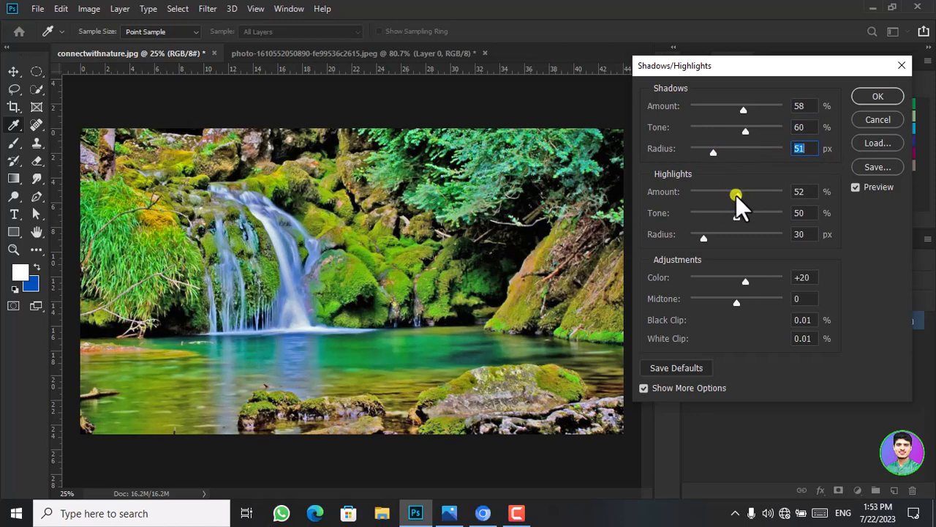
drag(736, 195, 728, 237)
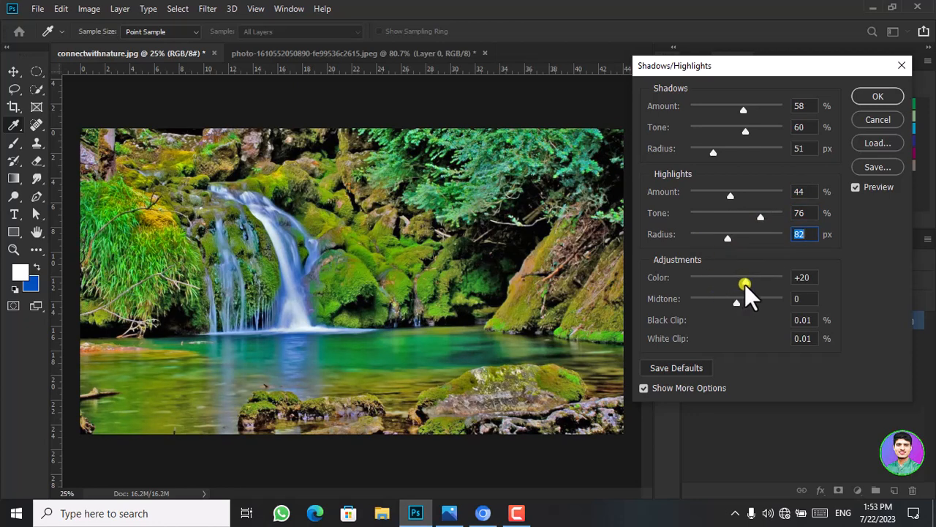
Set the adjustments to color +61, midtone -19 and black clip 0.011%, trying color extremes of -90 and +100 first.
drag(745, 284, 695, 285)
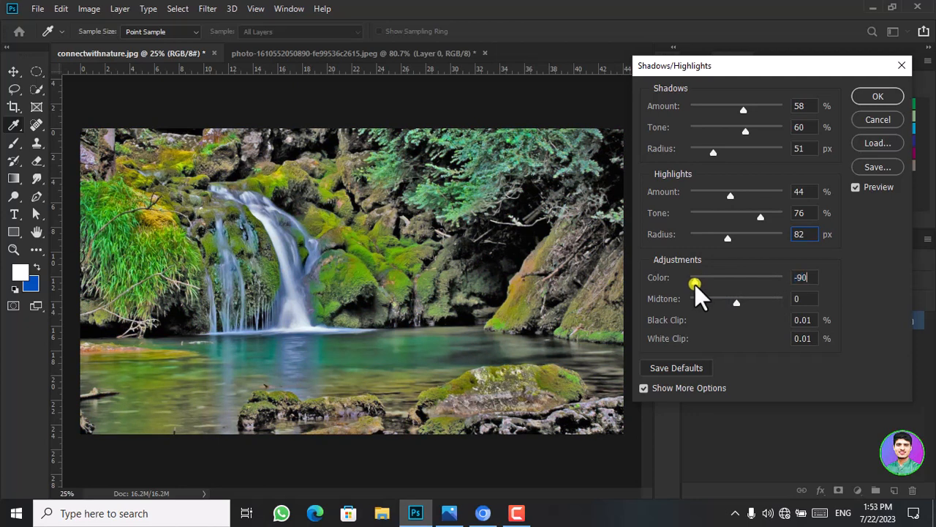
drag(695, 285, 787, 277)
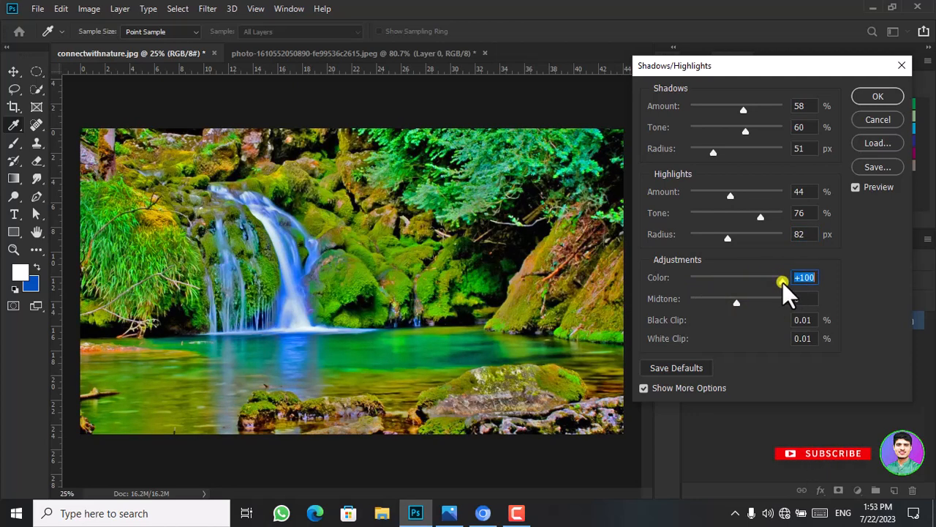
drag(781, 282, 751, 299)
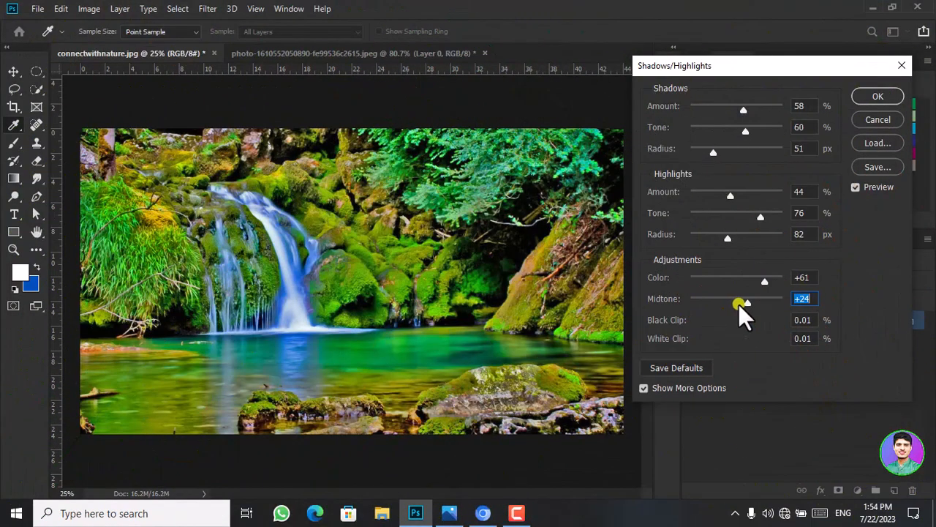
click(747, 302)
drag(747, 302, 726, 305)
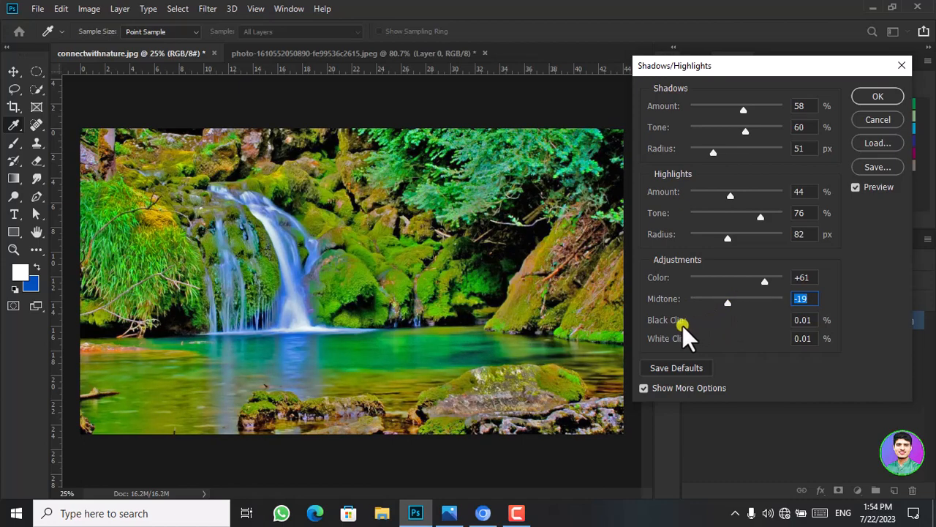
click(812, 322)
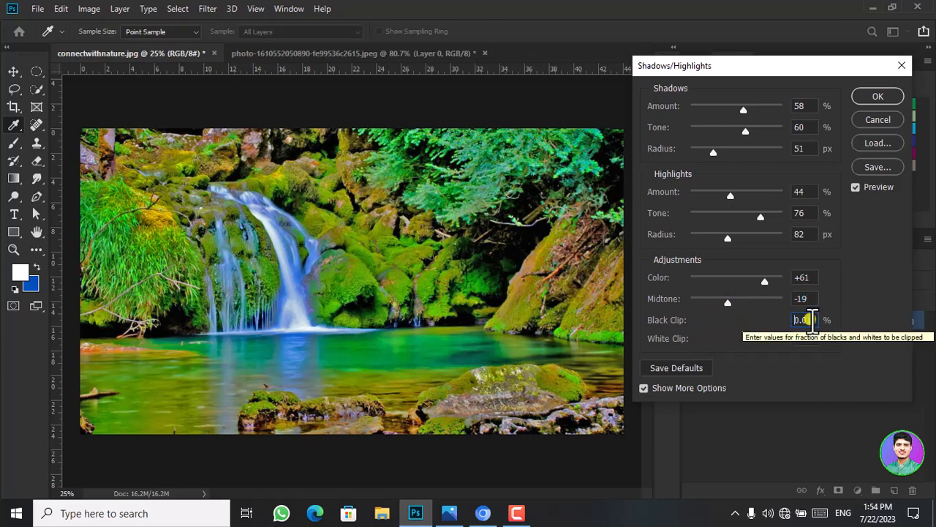
key(Up)
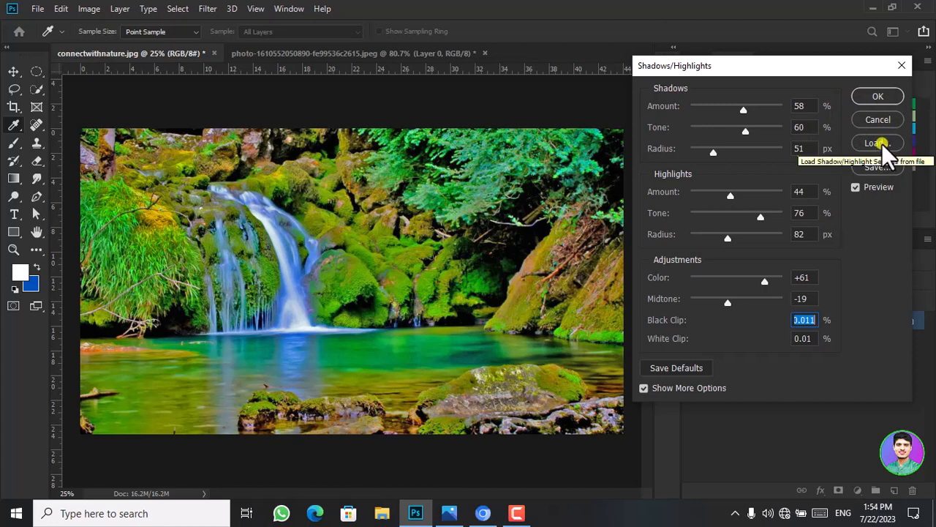
Save the current Shadows/Highlights settings to the Desktop as a settings file named shadows.
click(880, 167)
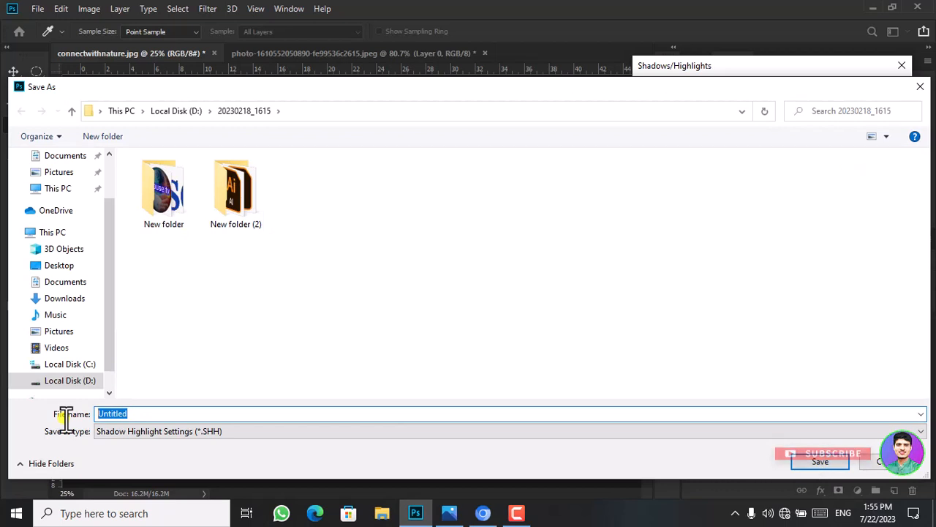
text(s)
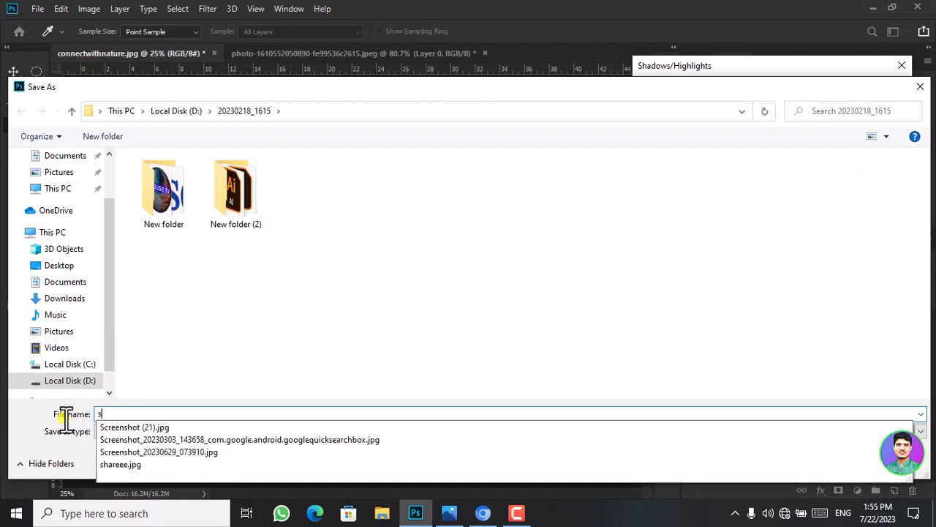
text(hadows)
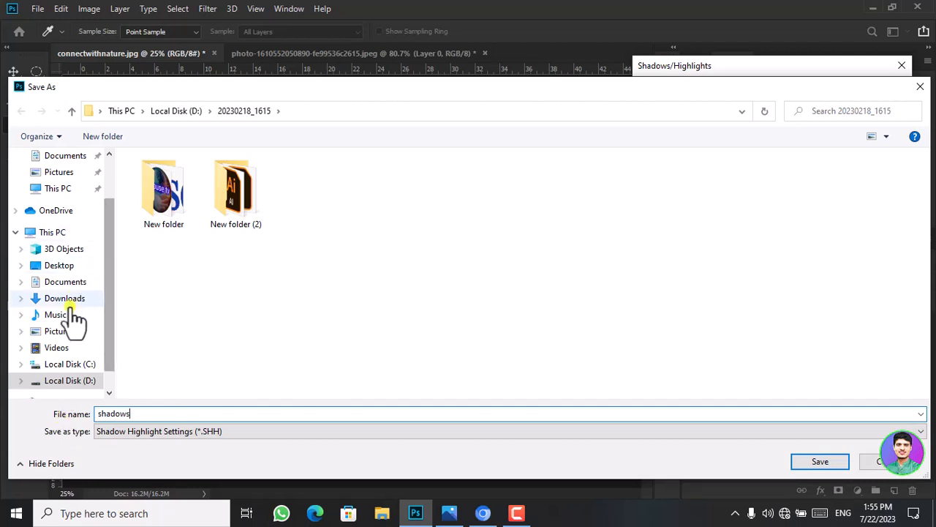
click(75, 270)
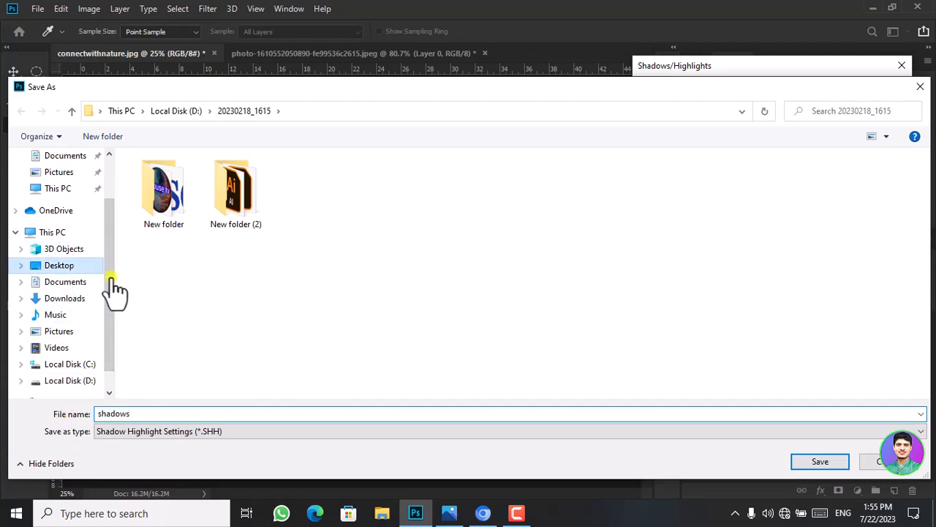
click(819, 462)
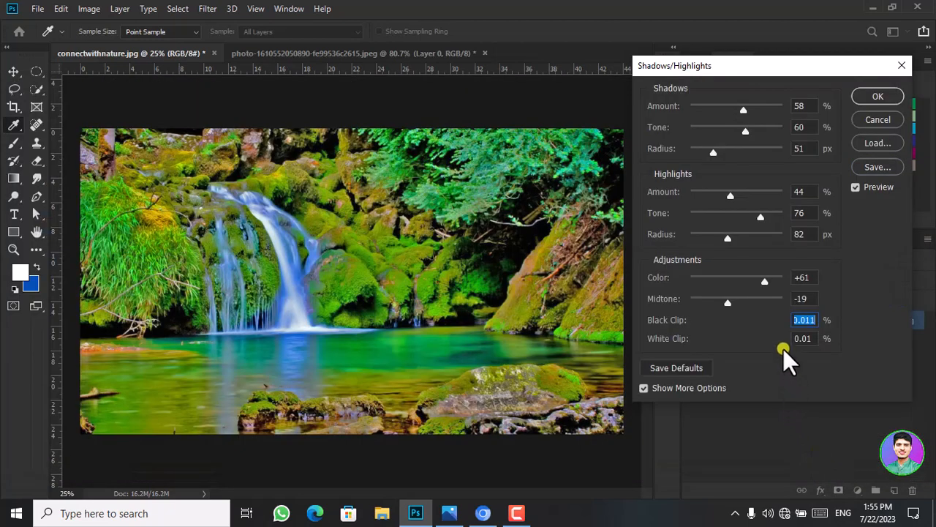
Apply the Shadows/Highlights adjustment, undo and redo it to compare with the original photo, and leave it undone.
click(881, 96)
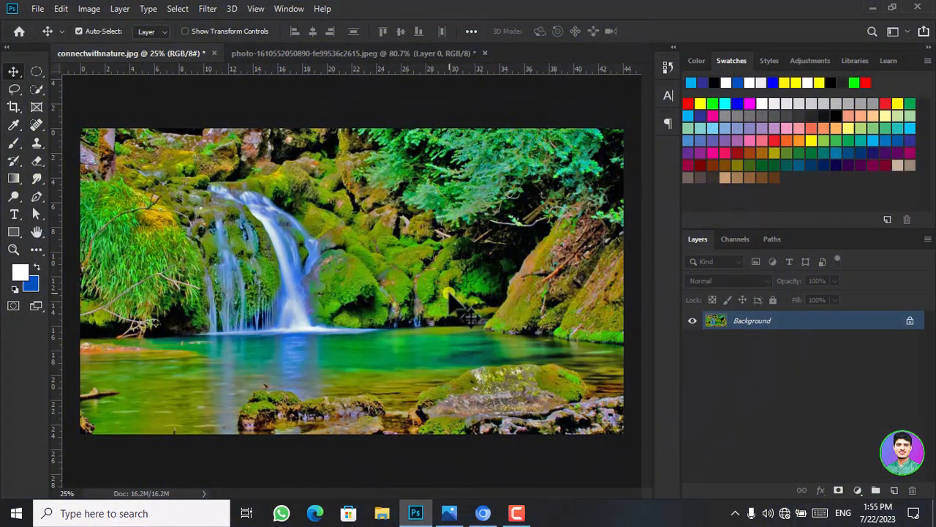
key(ctrl+z)
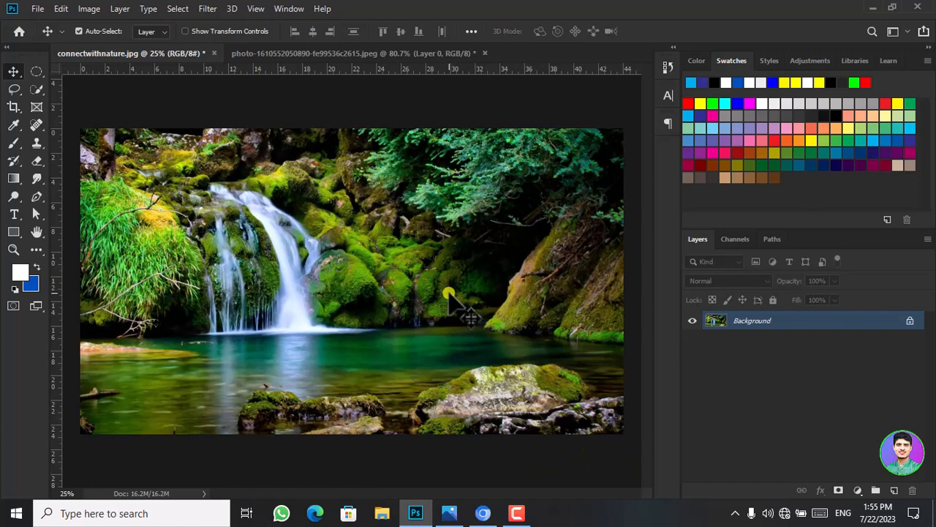
scroll(448, 294, up, 1)
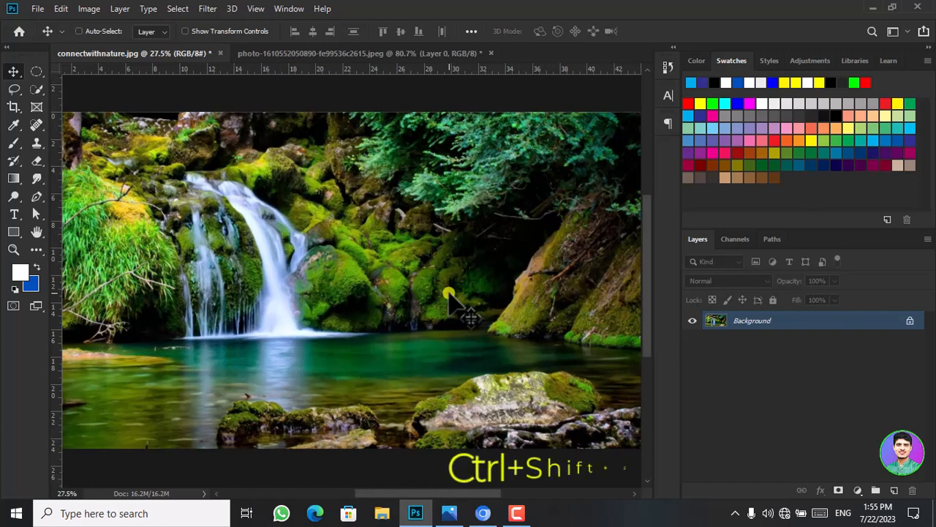
key(ctrl+shift+z)
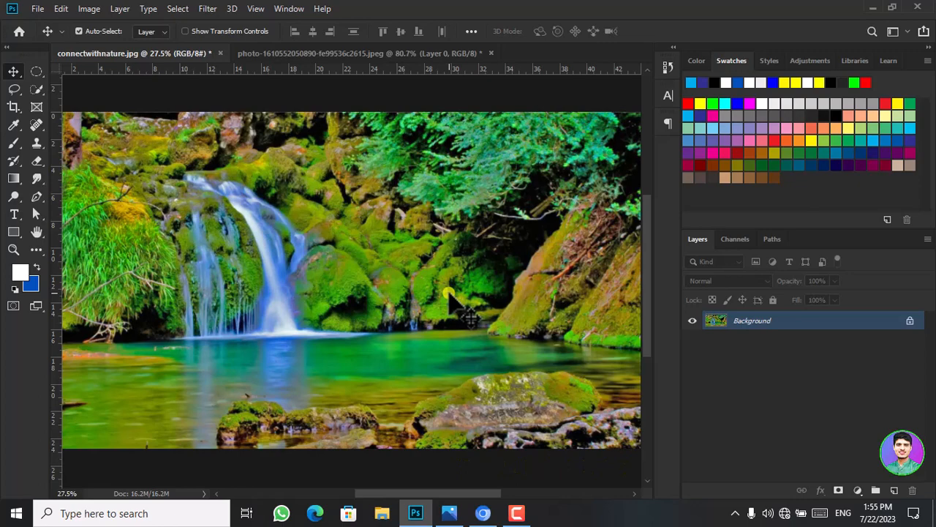
key(ctrl+z)
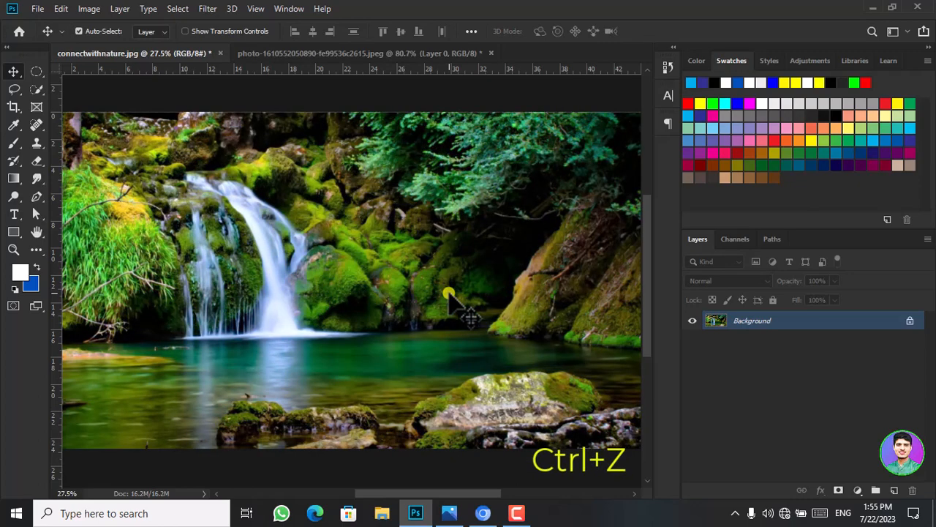
Load the shadows settings file from the Desktop into a new Shadows/Highlights adjustment on the waterfall photo, and close the dialog.
scroll(448, 294, down, 1)
click(89, 9)
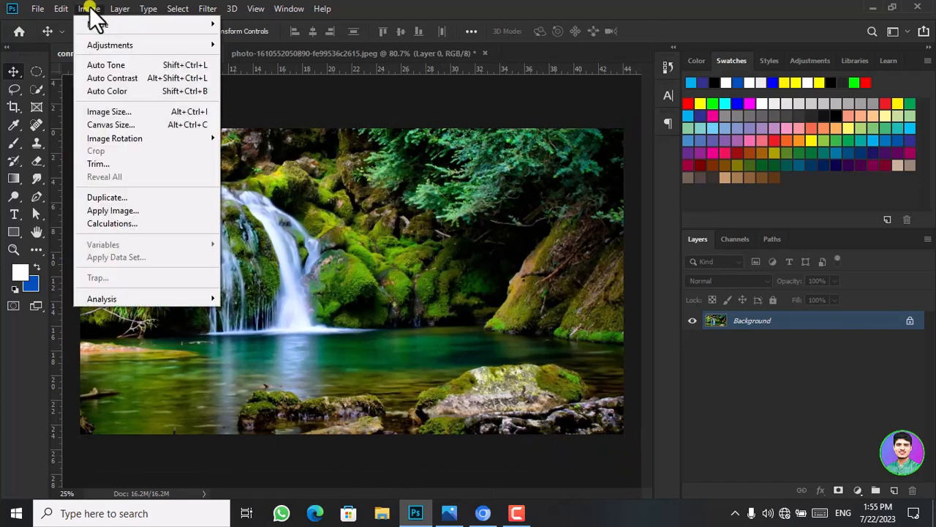
mouse_move(99, 47)
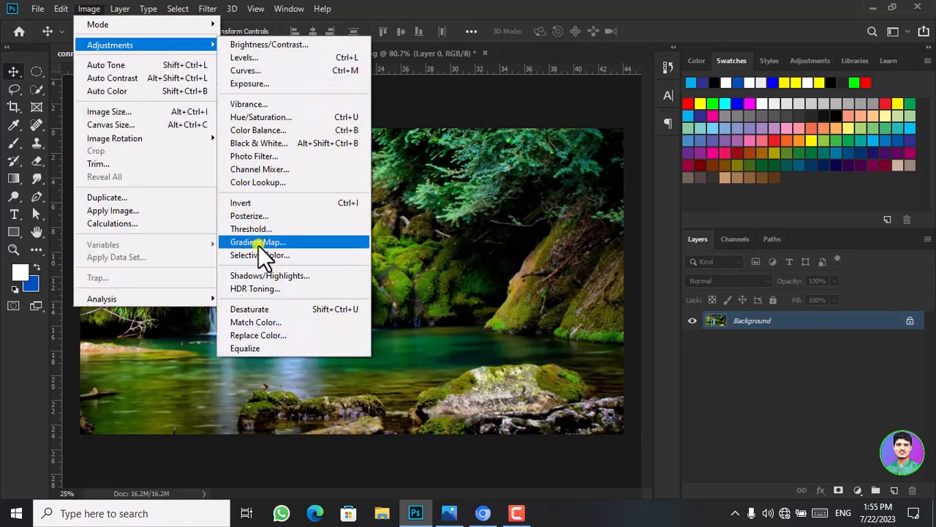
click(281, 277)
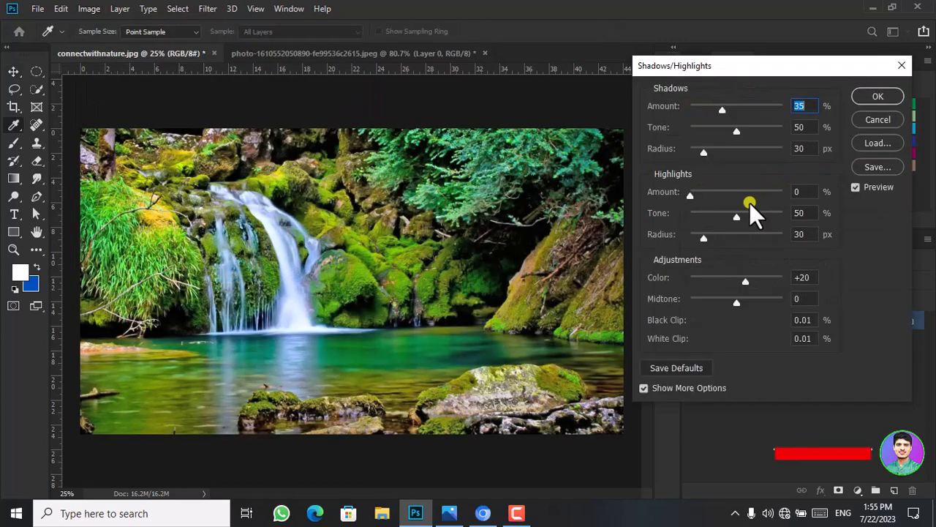
click(882, 144)
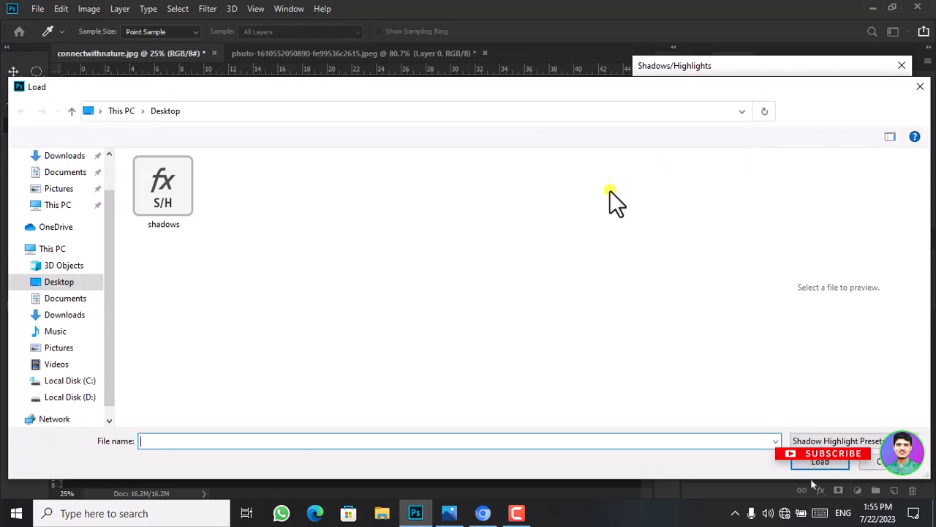
click(164, 207)
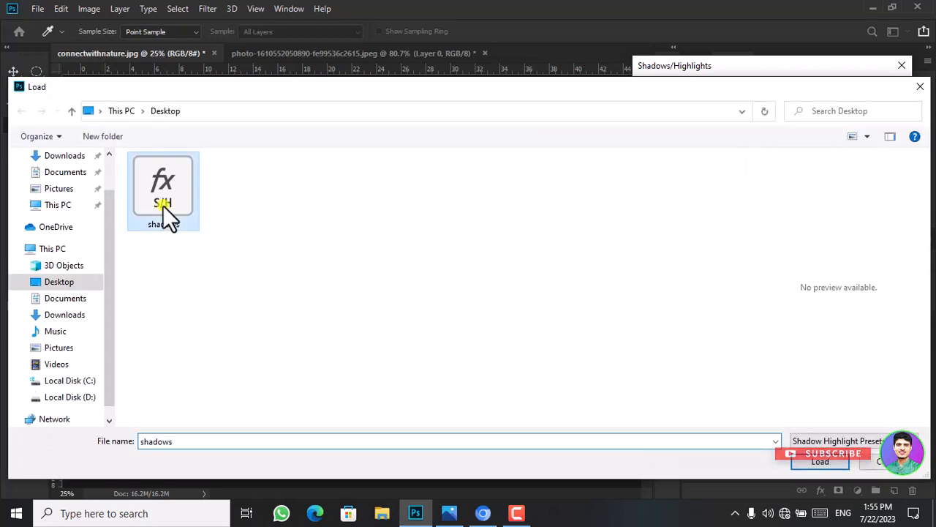
click(840, 463)
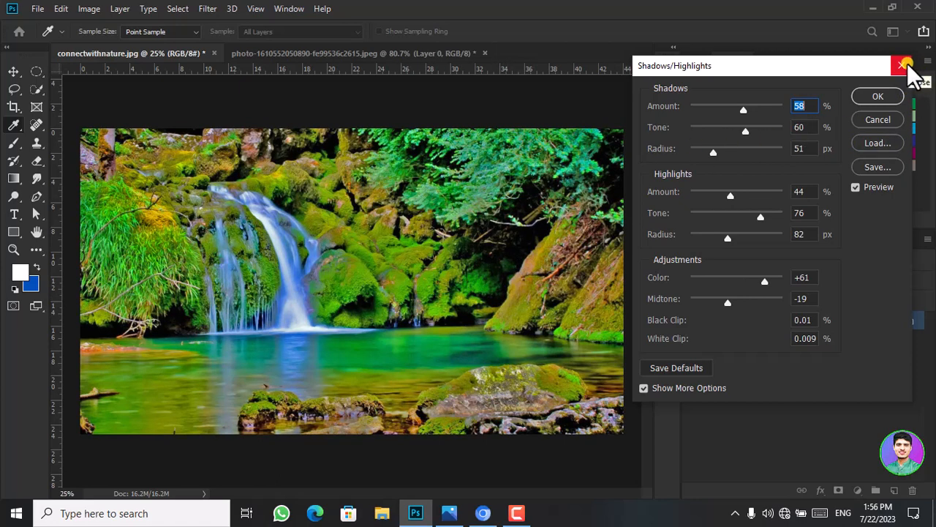
click(906, 66)
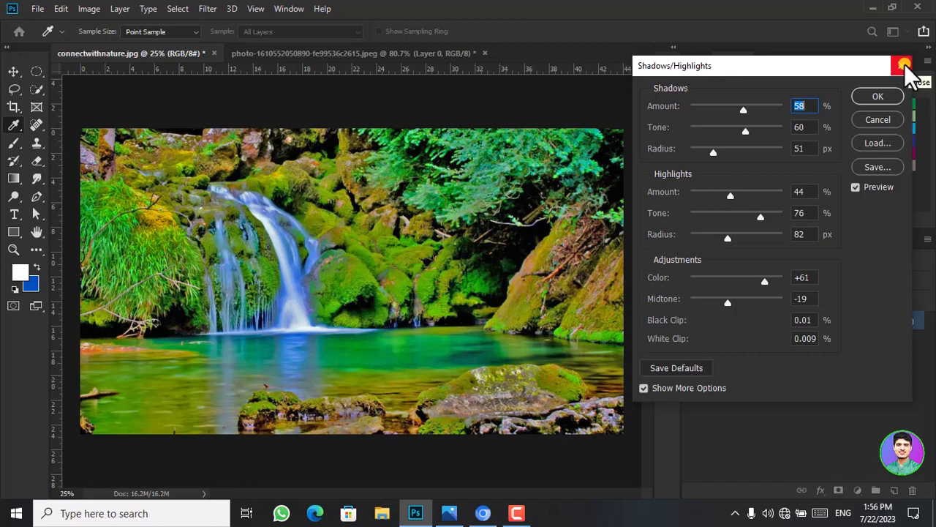